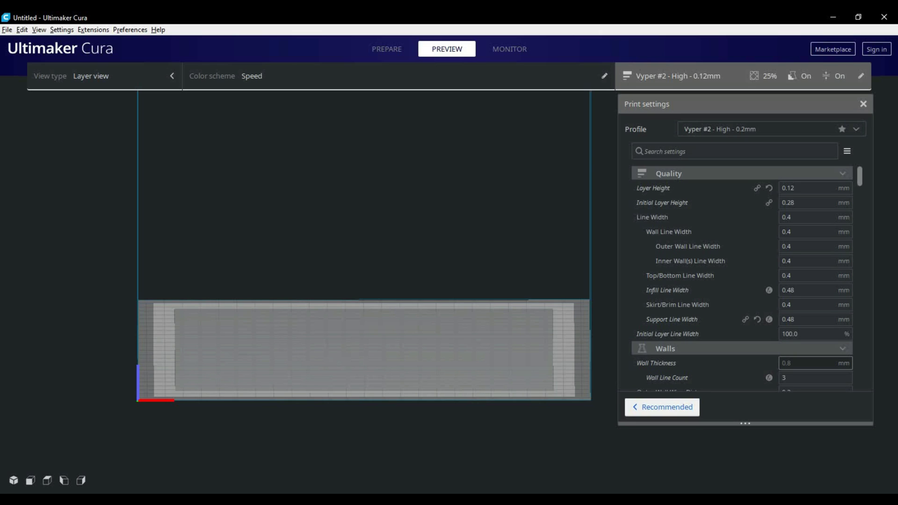
- Open the printer preferences and start adding a non-networked printer
{"action": "key", "text": "alt+p"}
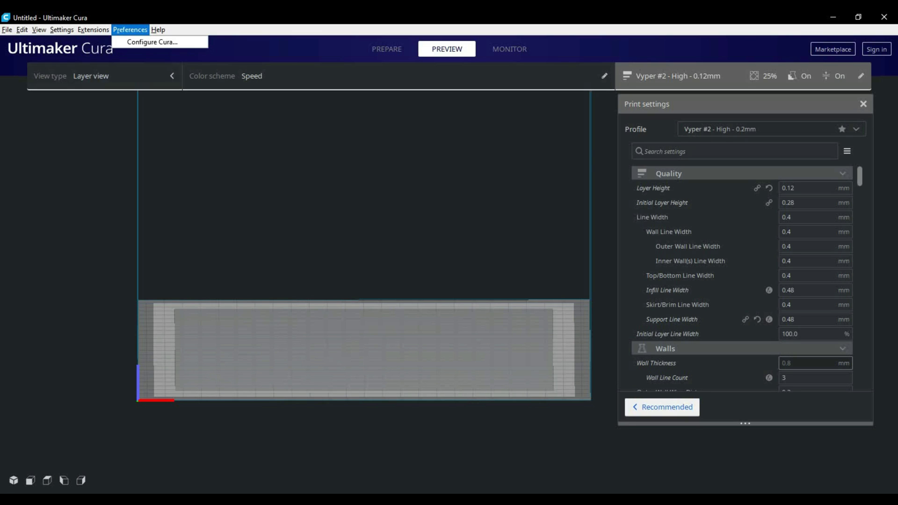
{"action": "key", "text": "Return"}
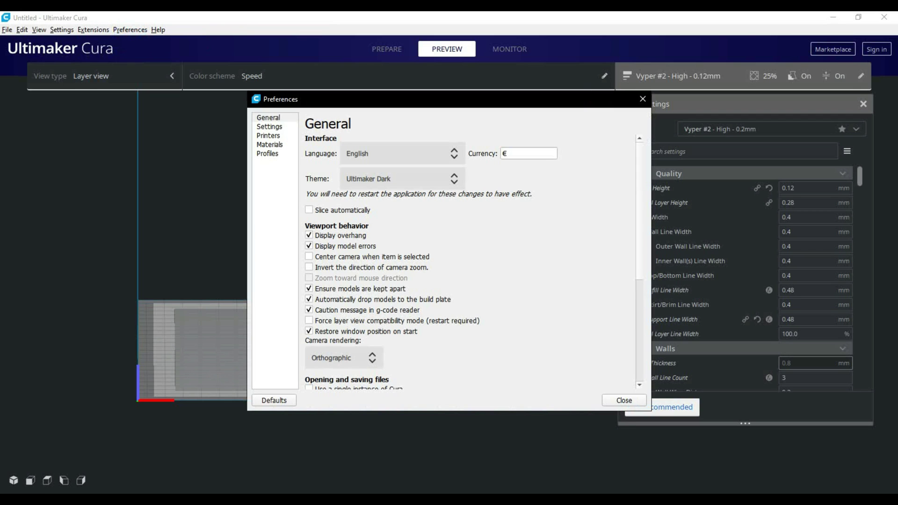
{"action": "left_click", "coordinate": [268, 135]}
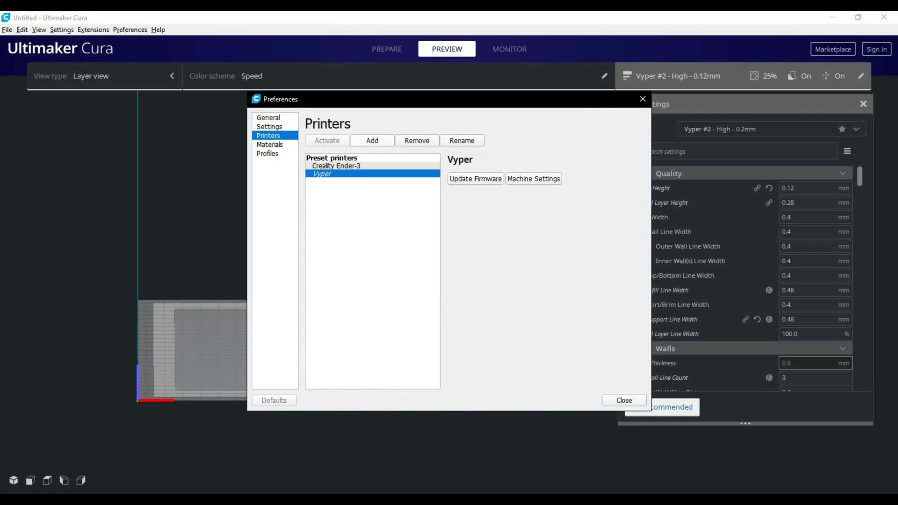
{"action": "left_click", "coordinate": [372, 141]}
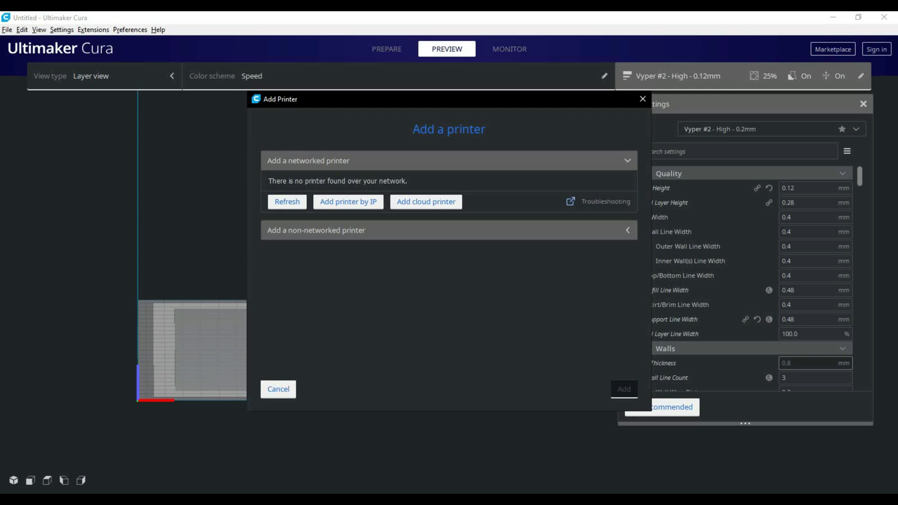
{"action": "left_click", "coordinate": [316, 230]}
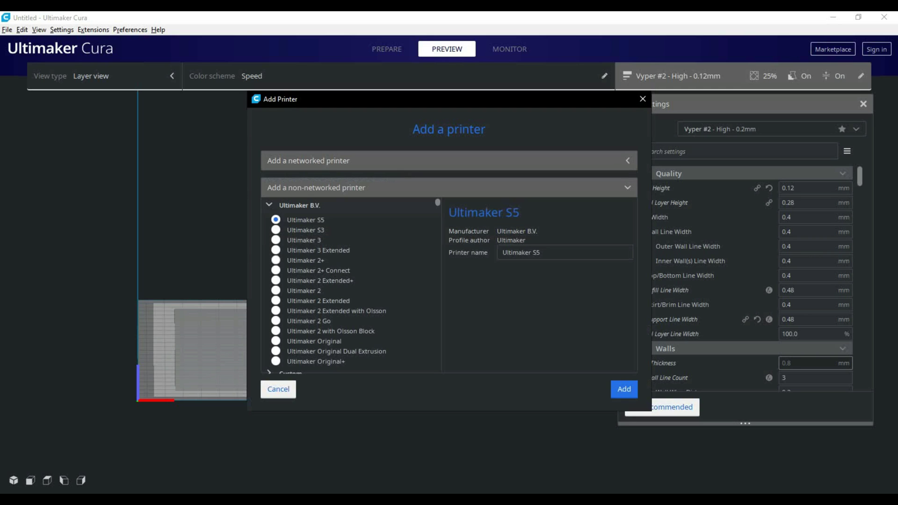
- Choose the Anycubic i3 Mega from the Anycubic models as the base for the new printer
{"action": "scroll", "coordinate": [265, 369], "scroll_direction": "down", "scroll_amount": 3}
{"action": "left_click", "coordinate": [290, 317]}
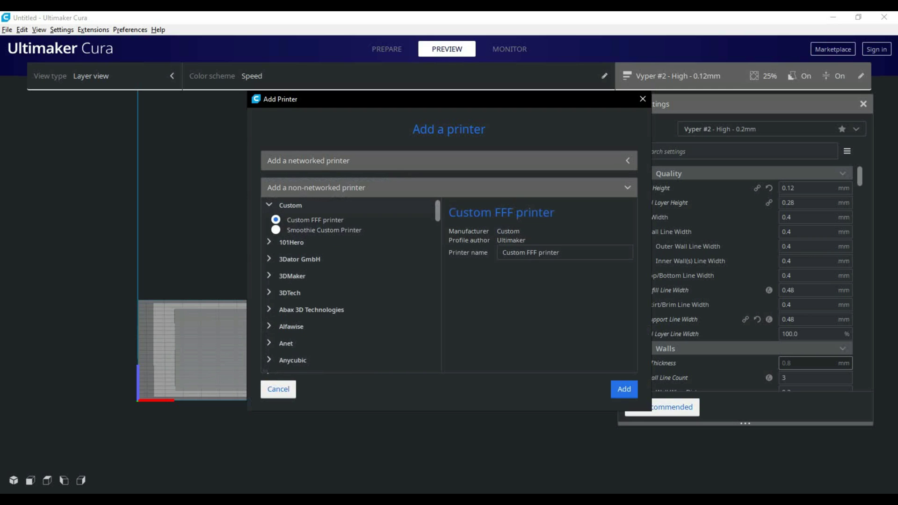
{"action": "scroll", "coordinate": [266, 371], "scroll_direction": "down", "scroll_amount": 3}
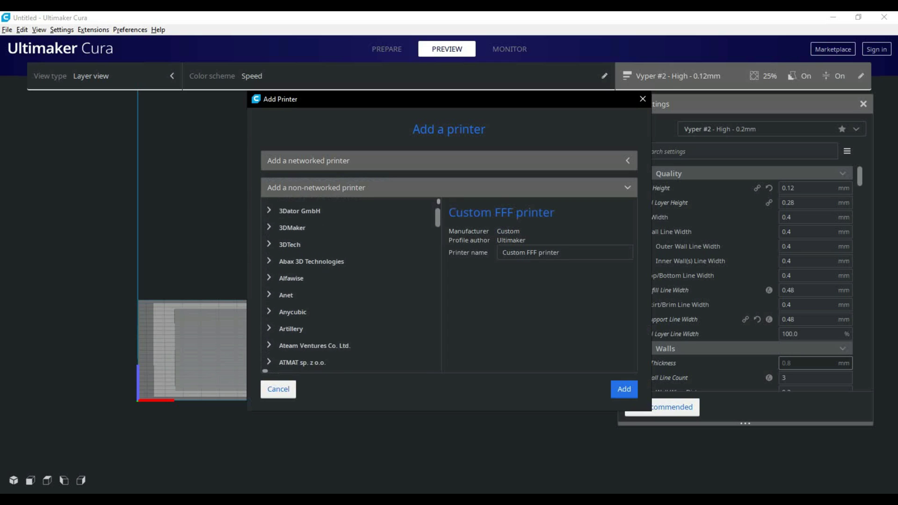
{"action": "left_click", "coordinate": [287, 287]}
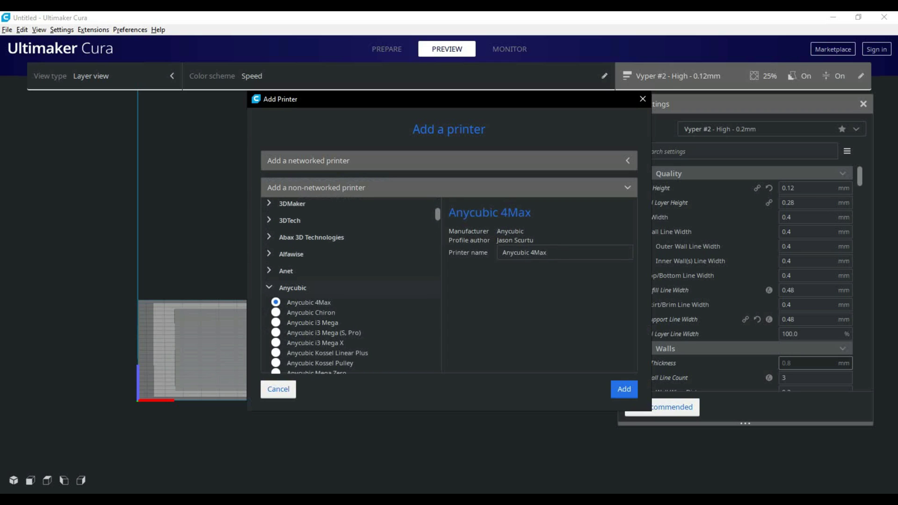
{"action": "scroll", "coordinate": [266, 371], "scroll_direction": "down", "scroll_amount": 1}
{"action": "left_click", "coordinate": [276, 300]}
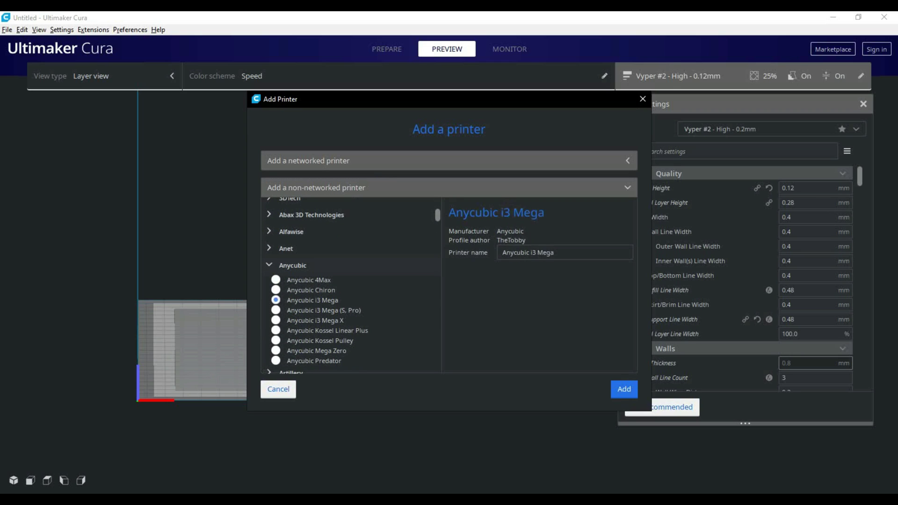
- Name the new printer Anycubic Vyper and add it
{"action": "left_click", "coordinate": [564, 253]}
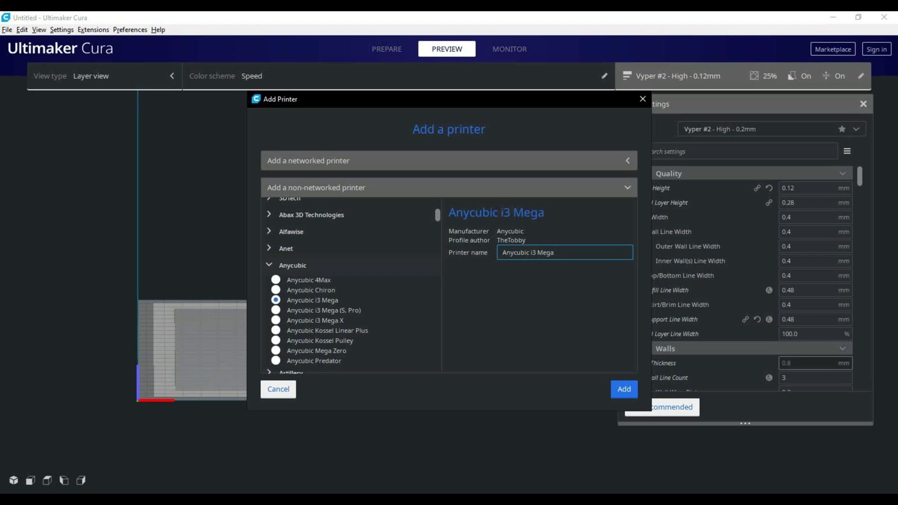
{"action": "key", "text": "ctrl+a"}
{"action": "key", "text": "End"}
{"action": "key", "text": "ctrl+shift+Left"}
{"action": "key", "text": "ctrl+shift+Left"}
{"action": "key", "text": "BackSpace"}
{"action": "type", "text": "Vyper"}
{"action": "key", "text": "Return"}
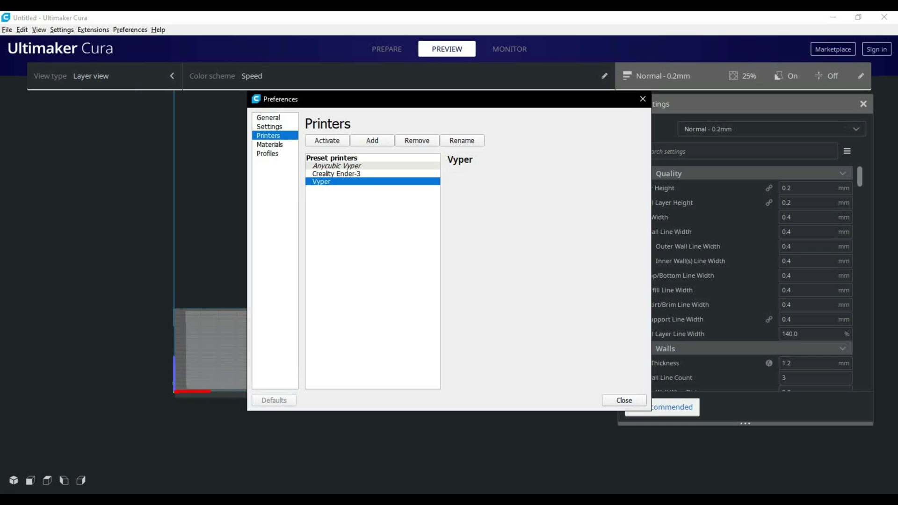
- Open the machine settings of the Anycubic Vyper and set its X width to 250 mm and Y depth to 255 mm
{"action": "left_click", "coordinate": [336, 166]}
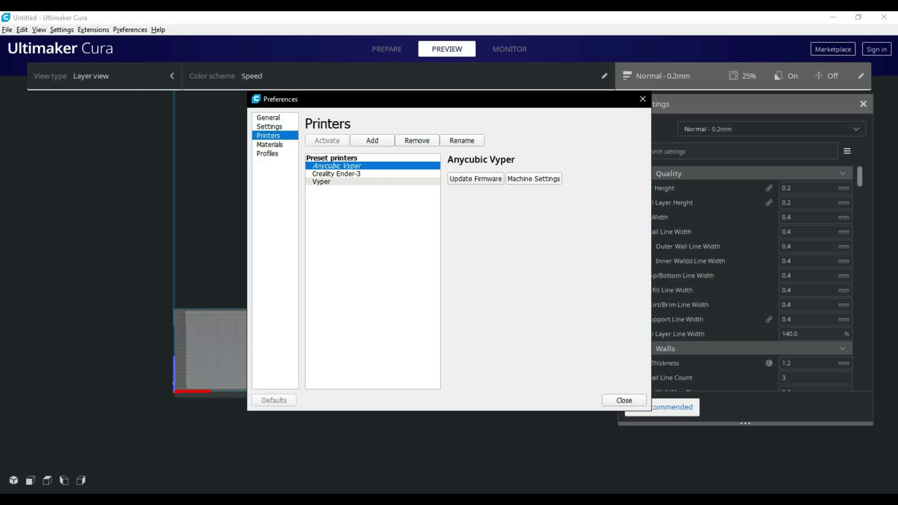
{"action": "left_click", "coordinate": [533, 178]}
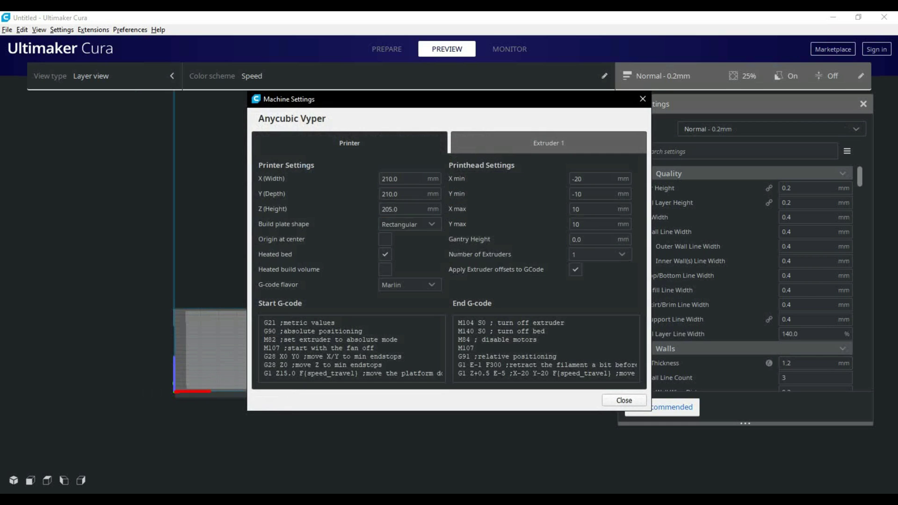
{"action": "double_click", "coordinate": [389, 179]}
{"action": "type", "text": "250"}
{"action": "double_click", "coordinate": [395, 194]}
{"action": "key", "text": "BackSpace"}
{"action": "key", "text": "BackSpace"}
{"action": "key", "text": "BackSpace"}
{"action": "key", "text": "BackSpace"}
{"action": "key", "text": "BackSpace"}
{"action": "type", "text": "255"}
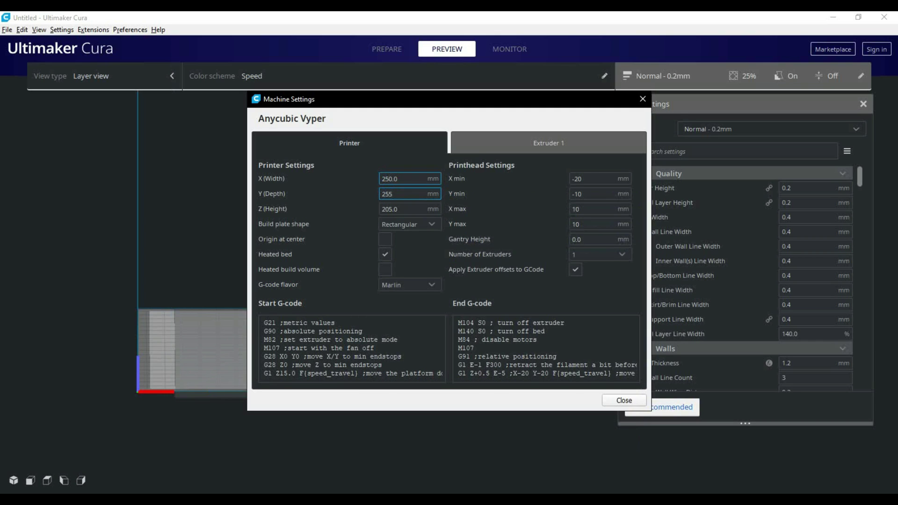
- Set the Anycubic Vyper's Z height to 265 mm
{"action": "left_click", "coordinate": [397, 209]}
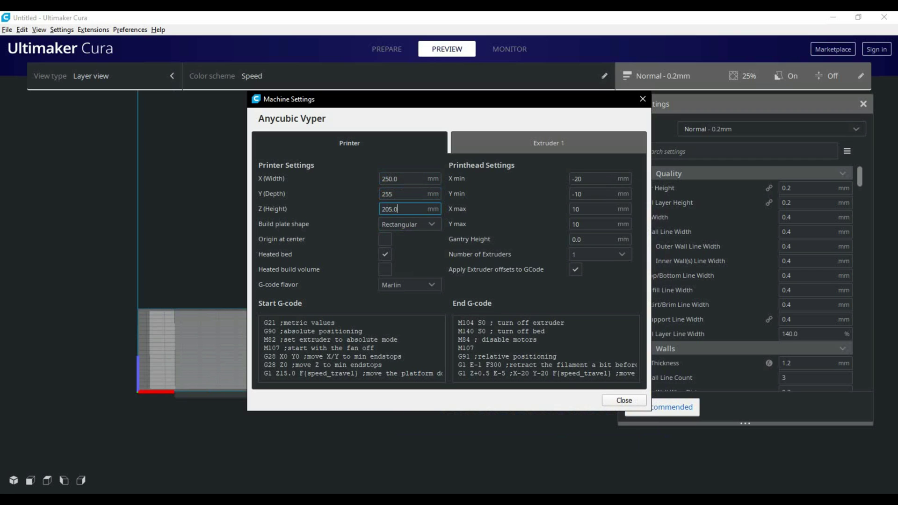
{"action": "key", "text": "ctrl+a"}
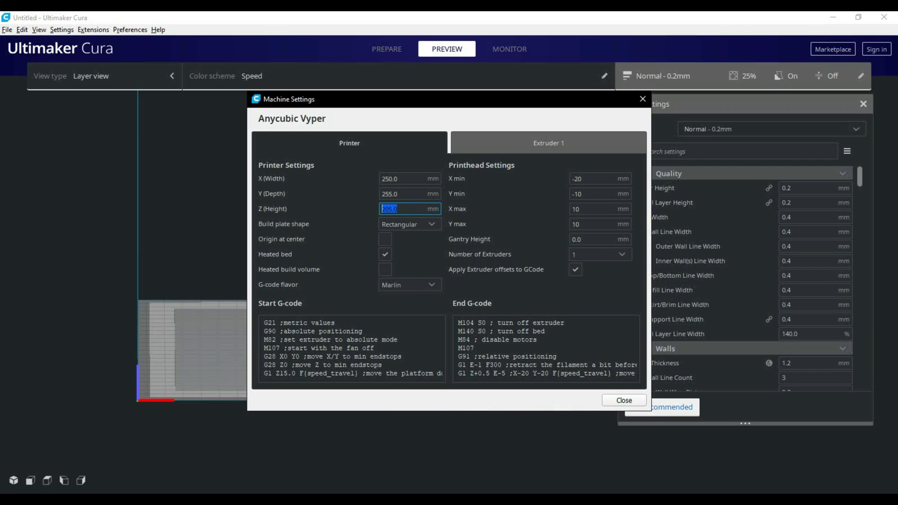
{"action": "type", "text": "265"}
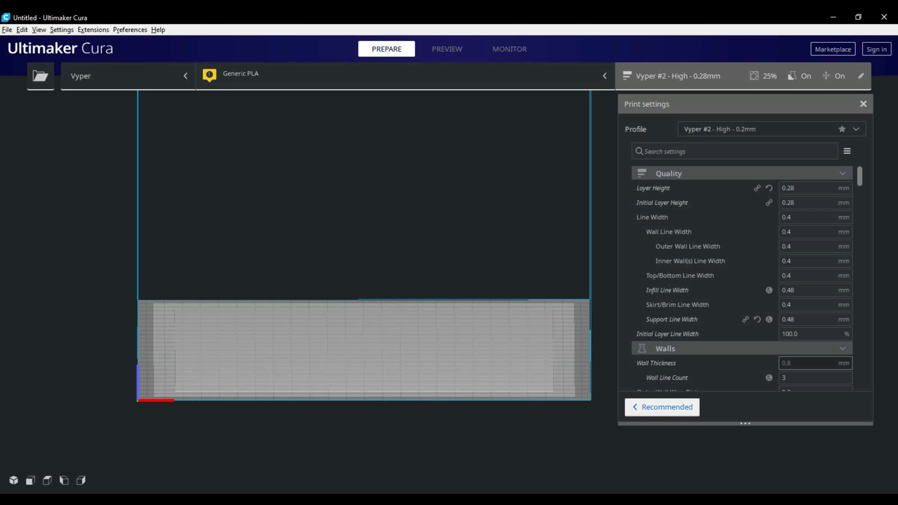
{"action": "key", "text": "alt+x"}
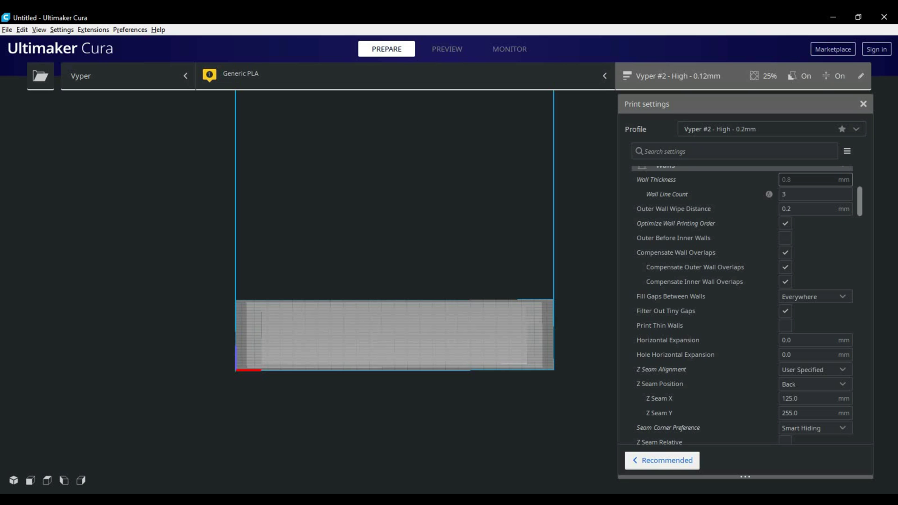
- Try Sharpest Corner as the Z seam alignment and restore User Specified with the seam position at Back
{"action": "left_click", "coordinate": [814, 369]}
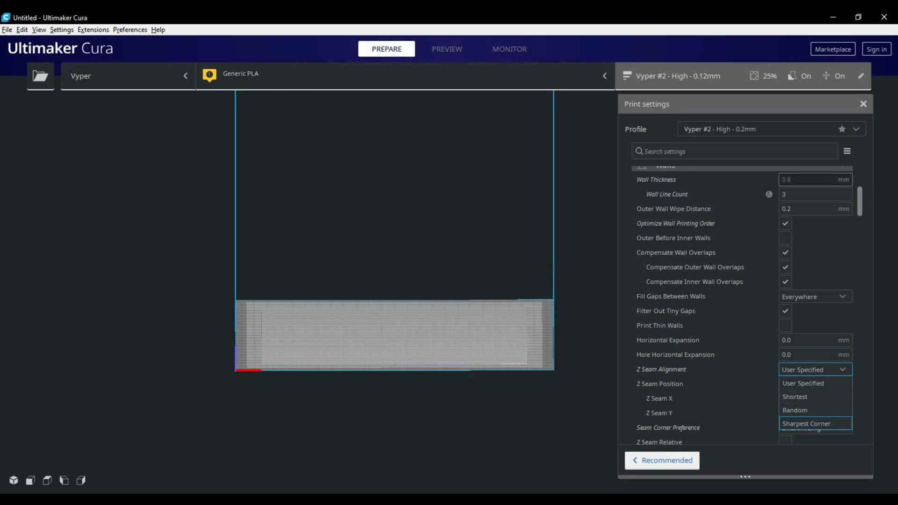
{"action": "left_click", "coordinate": [805, 423]}
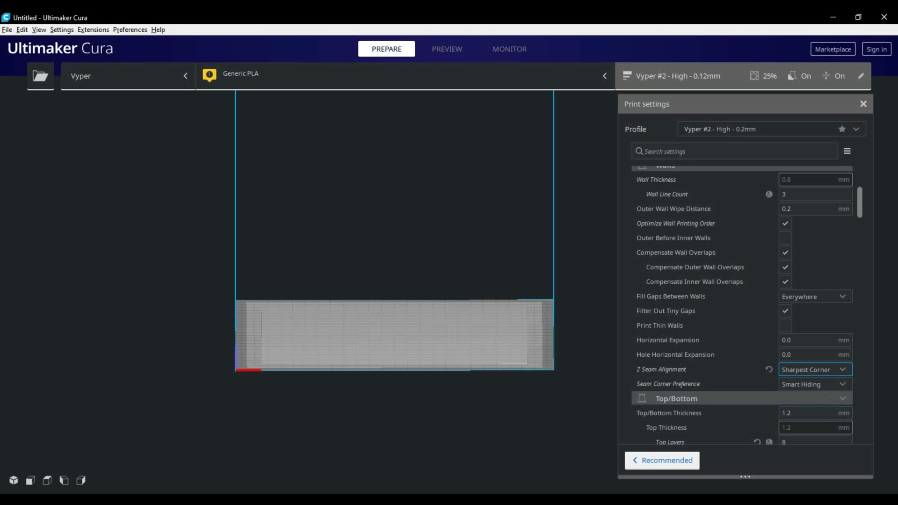
{"action": "left_click", "coordinate": [814, 370]}
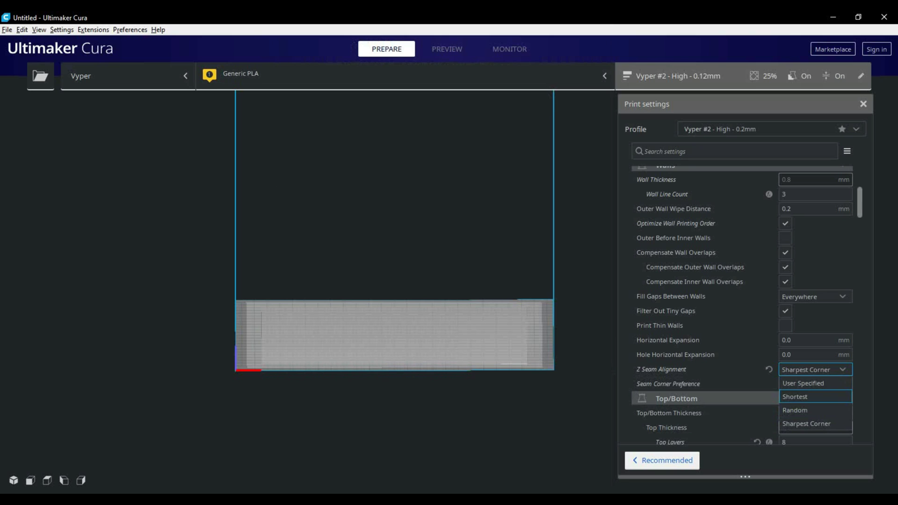
{"action": "left_click", "coordinate": [804, 380]}
{"action": "left_click", "coordinate": [814, 384]}
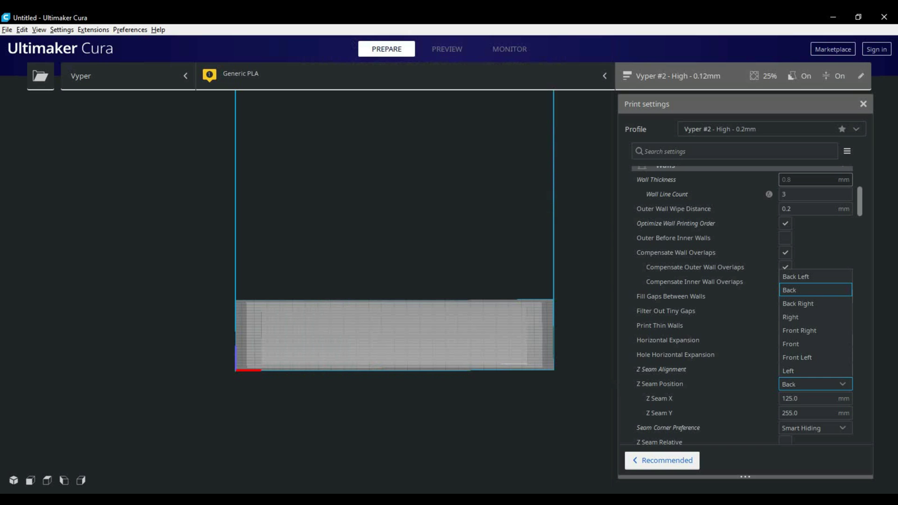
{"action": "left_click", "coordinate": [815, 290]}
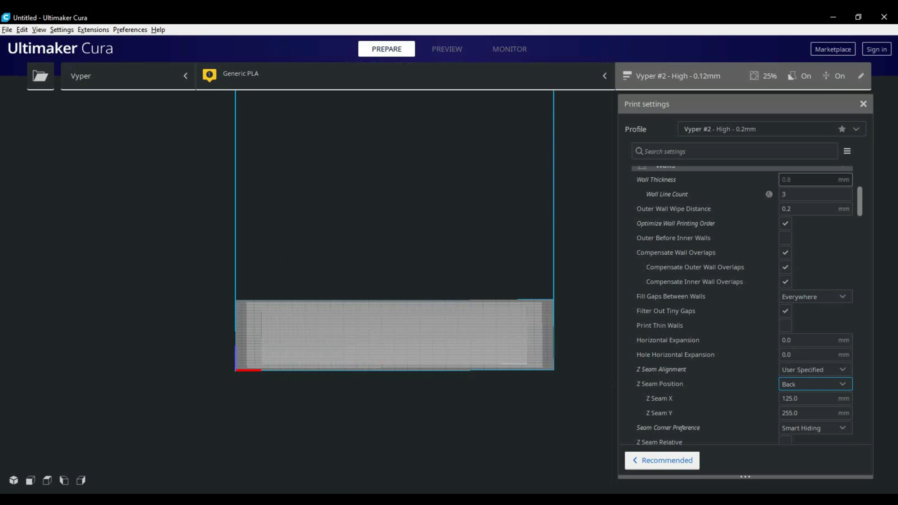
- Review the infill pattern options and set the infill pattern to Grid
{"action": "scroll", "coordinate": [744, 304], "scroll_direction": "down", "scroll_amount": 3}
{"action": "scroll", "coordinate": [743, 304], "scroll_direction": "up", "scroll_amount": 2}
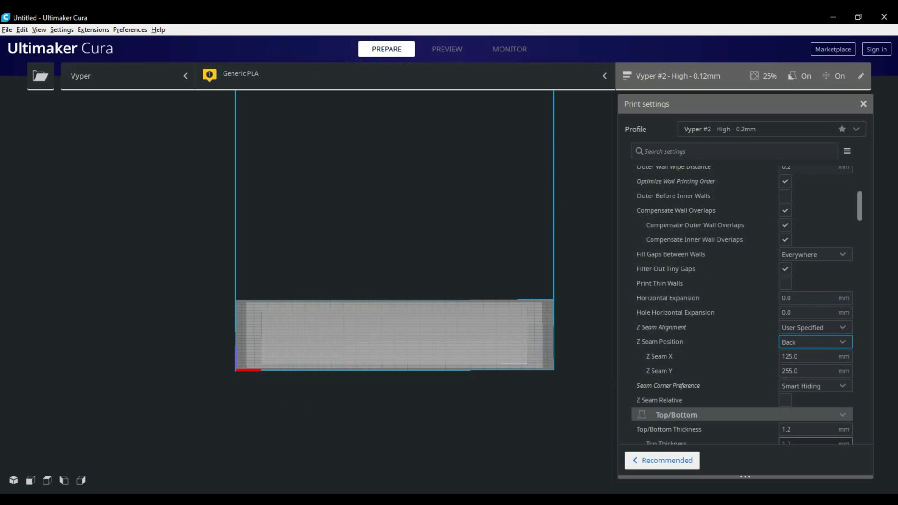
{"action": "scroll", "coordinate": [744, 304], "scroll_direction": "down", "scroll_amount": 8}
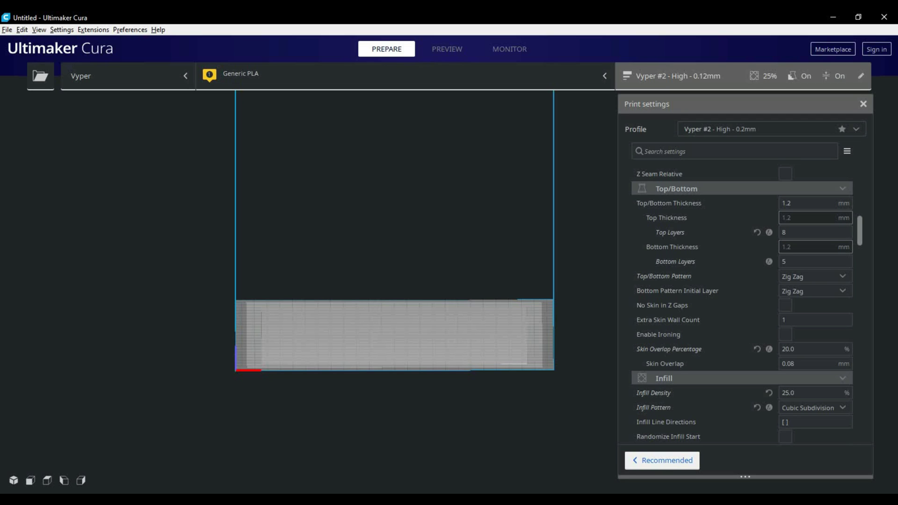
{"action": "scroll", "coordinate": [743, 304], "scroll_direction": "down", "scroll_amount": 3}
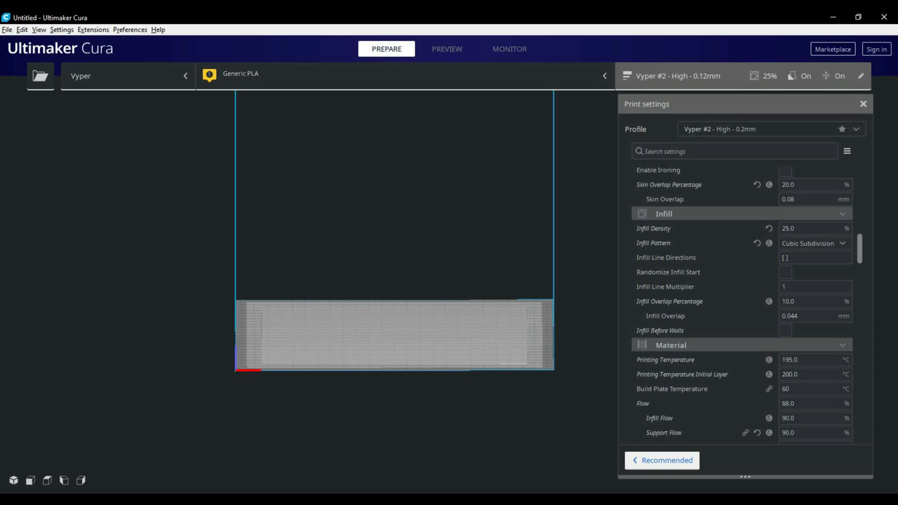
{"action": "left_click", "coordinate": [813, 243]}
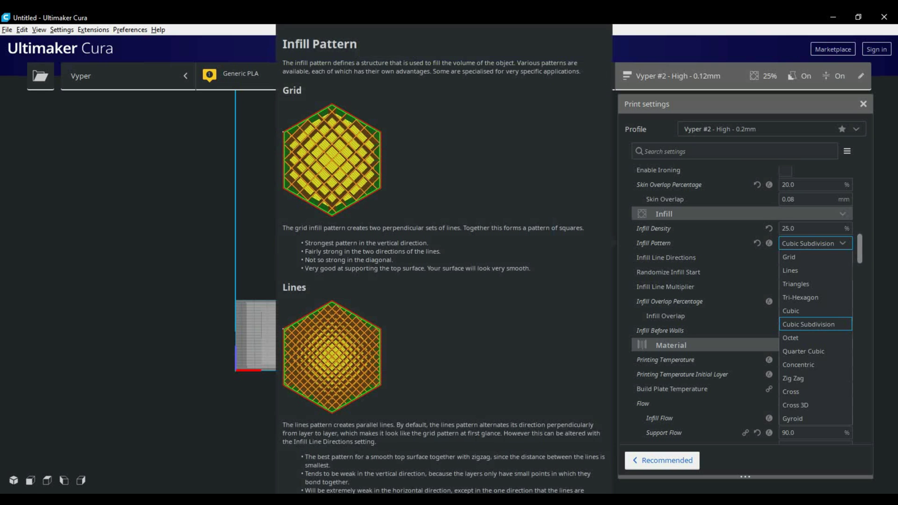
{"action": "key", "text": "Escape"}
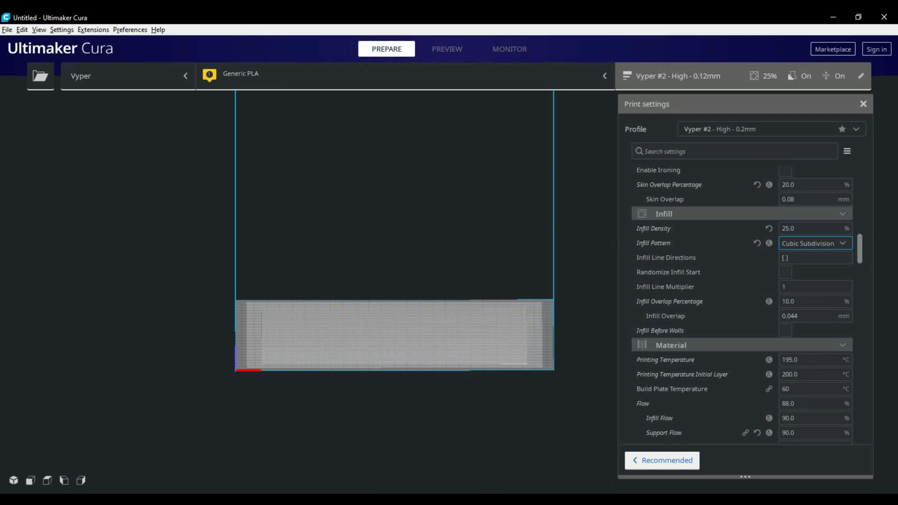
{"action": "left_click", "coordinate": [815, 244]}
{"action": "left_click", "coordinate": [795, 258]}
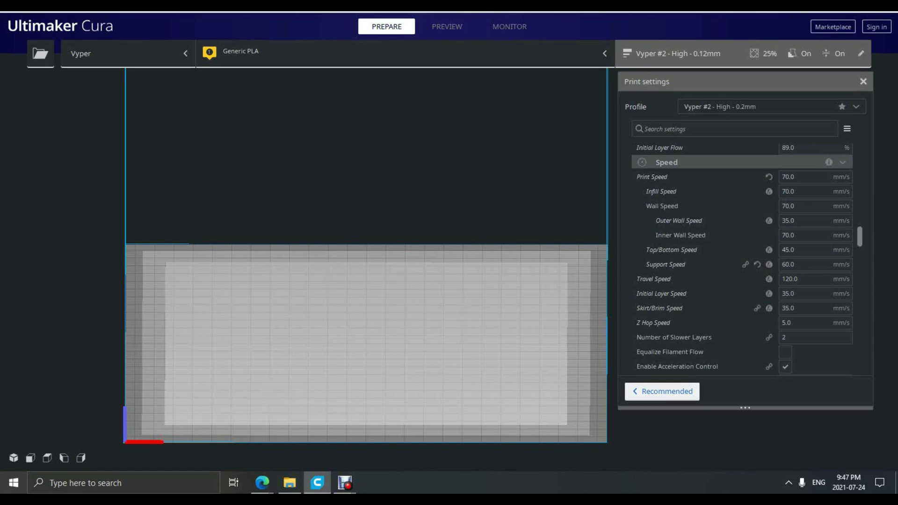
- Toggle Enable Jerk Control in the speed settings
{"action": "scroll", "coordinate": [453, 225], "scroll_direction": "down", "scroll_amount": 1}
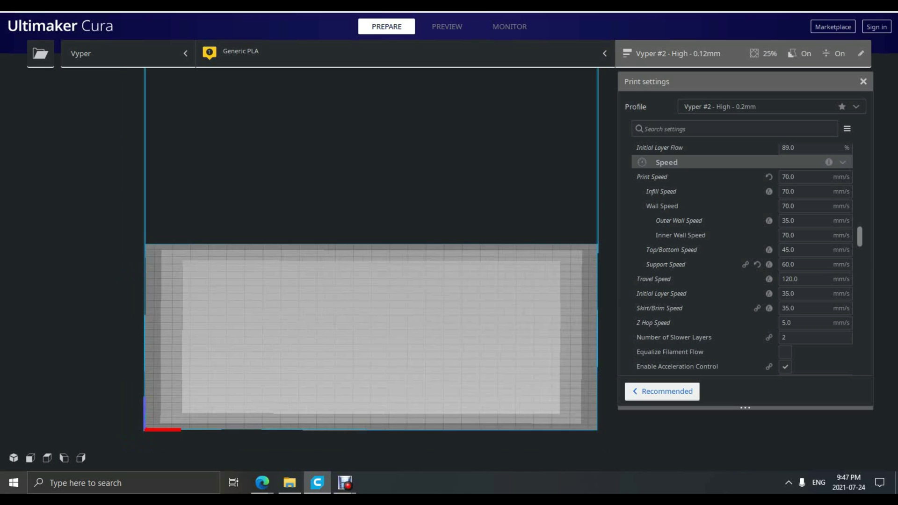
{"action": "scroll", "coordinate": [743, 259], "scroll_direction": "down", "scroll_amount": 1}
{"action": "scroll", "coordinate": [743, 259], "scroll_direction": "down", "scroll_amount": 5}
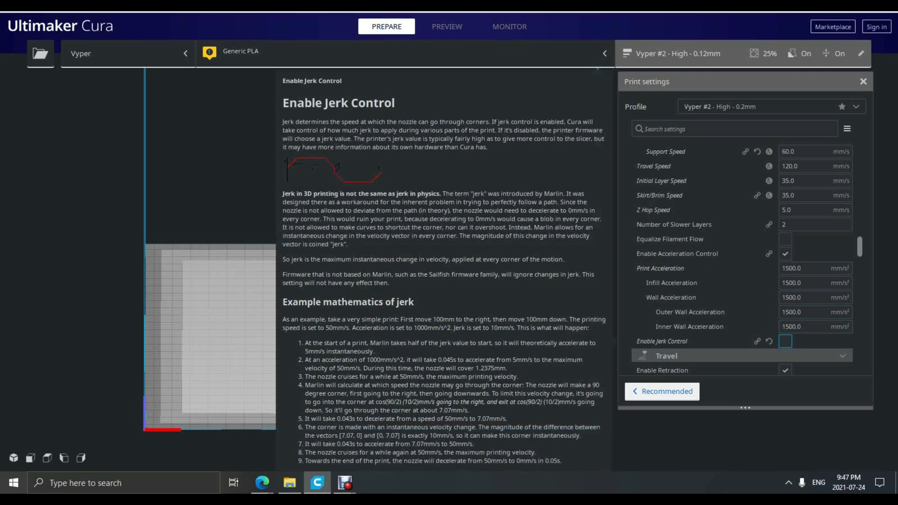
{"action": "left_click", "coordinate": [786, 341]}
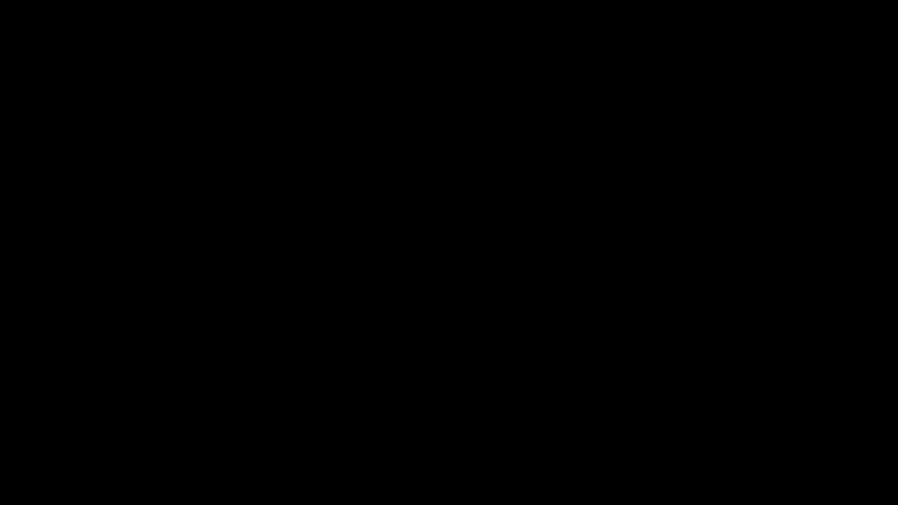
- Examine the travel and retraction settings and the support settings of the print profile
{"action": "scroll", "coordinate": [742, 281], "scroll_direction": "down", "scroll_amount": 5}
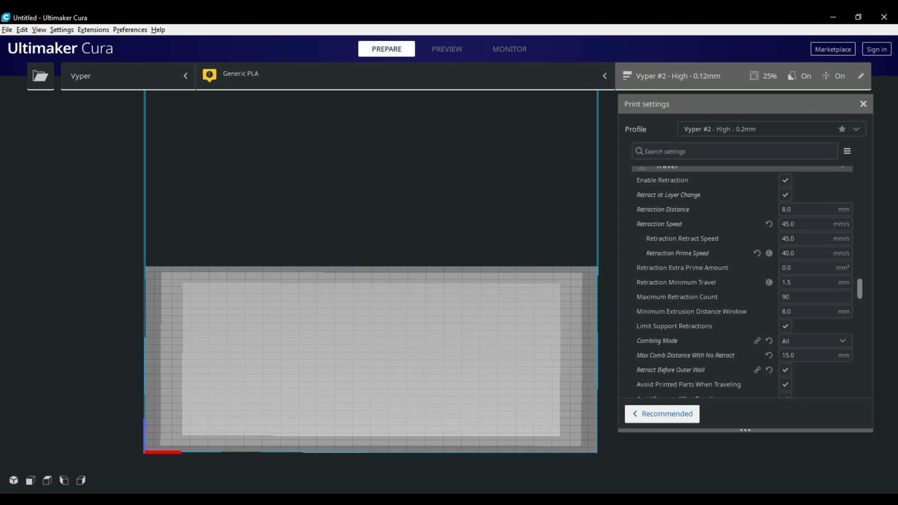
{"action": "scroll", "coordinate": [860, 290], "scroll_direction": "down", "scroll_amount": 5}
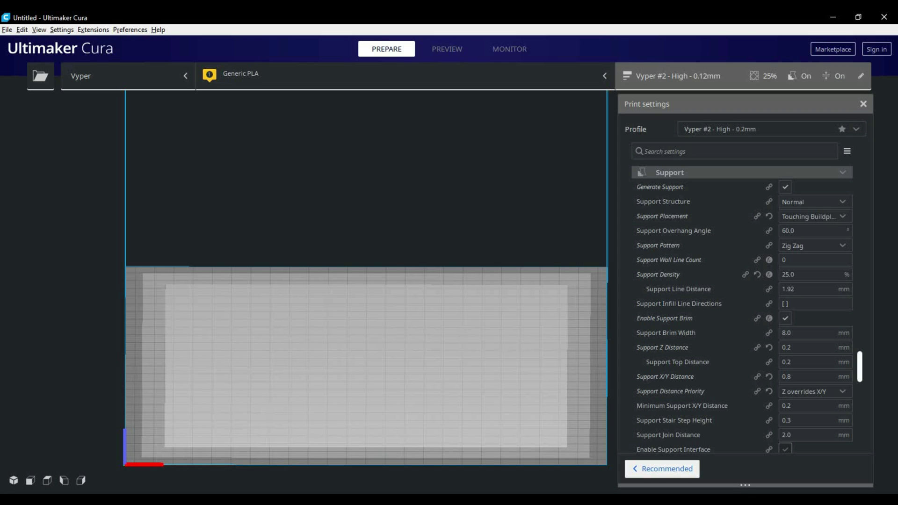
{"action": "scroll", "coordinate": [860, 367], "scroll_direction": "down", "scroll_amount": 5}
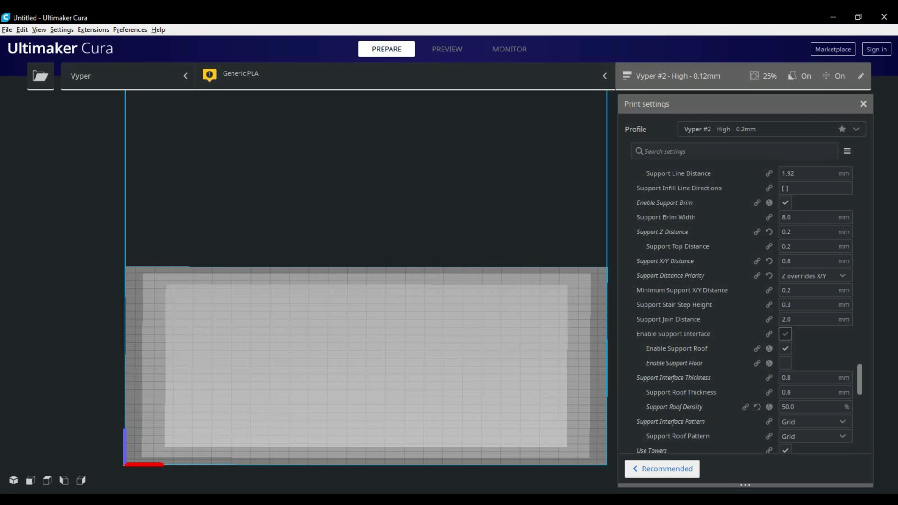
- Examine the support interface and tower settings and the available build plate adhesion types
{"action": "scroll", "coordinate": [744, 309], "scroll_direction": "down", "scroll_amount": 1}
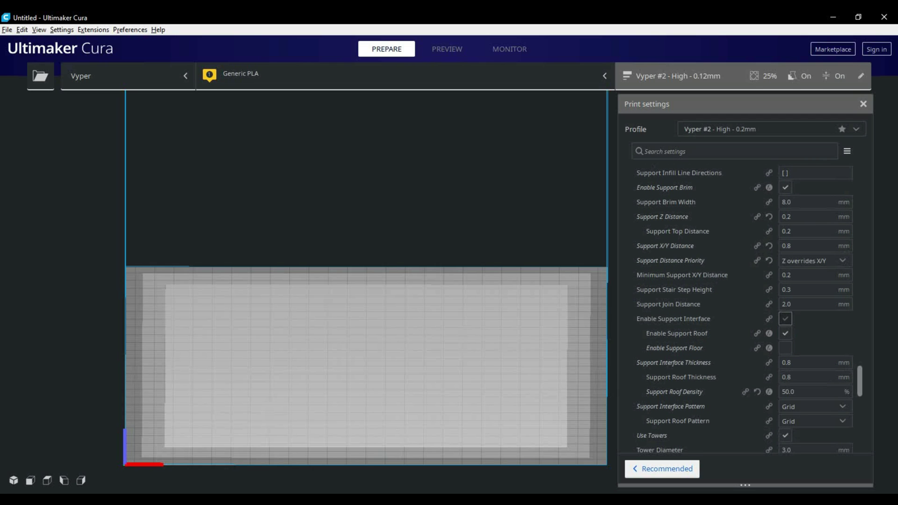
{"action": "mouse_move", "coordinate": [785, 333]}
{"action": "scroll", "coordinate": [743, 309], "scroll_direction": "down", "scroll_amount": 3}
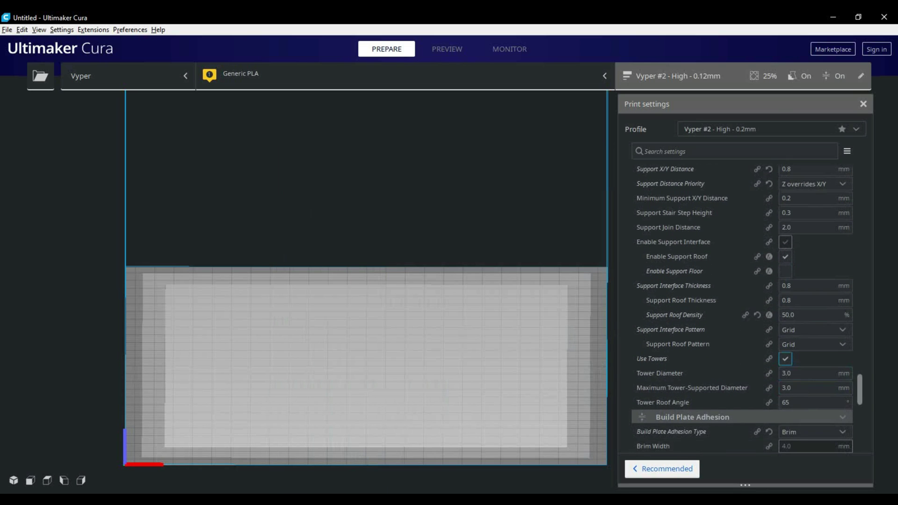
{"action": "mouse_move", "coordinate": [785, 359]}
{"action": "scroll", "coordinate": [747, 309], "scroll_direction": "down", "scroll_amount": 3}
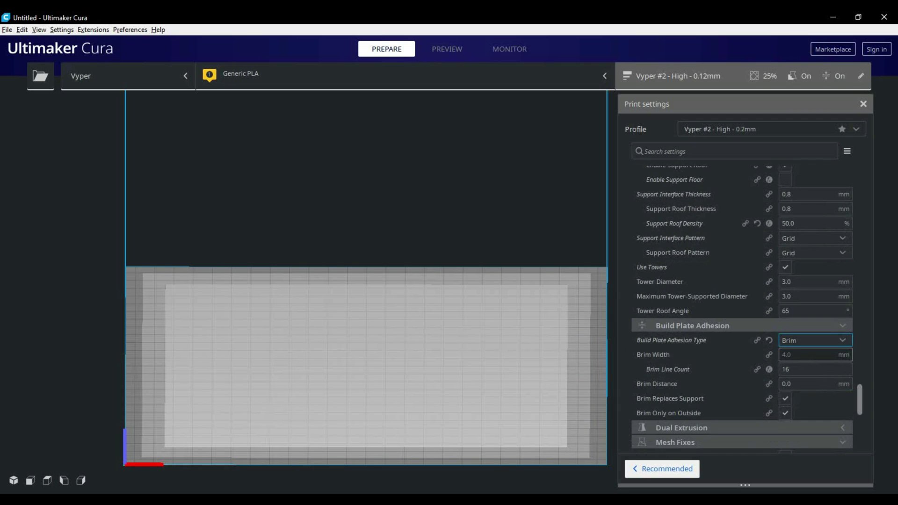
{"action": "left_click", "coordinate": [814, 340]}
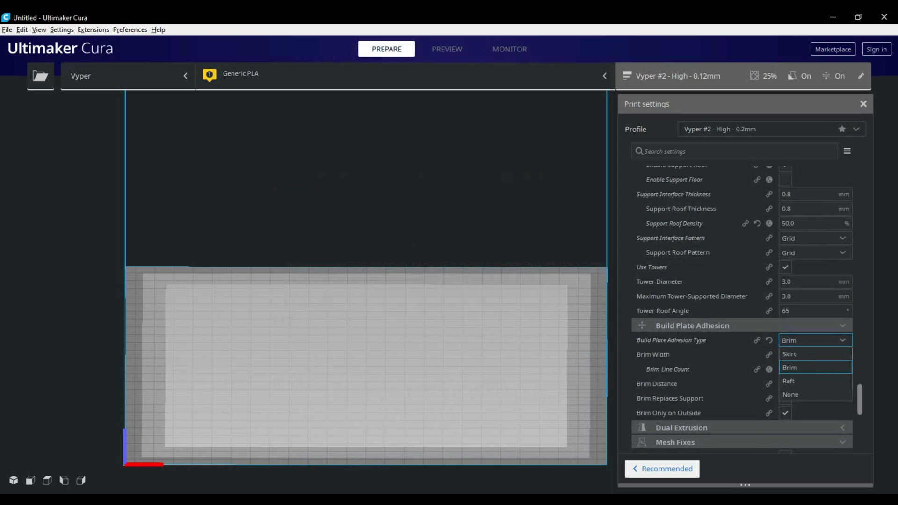
{"action": "key", "text": "Escape"}
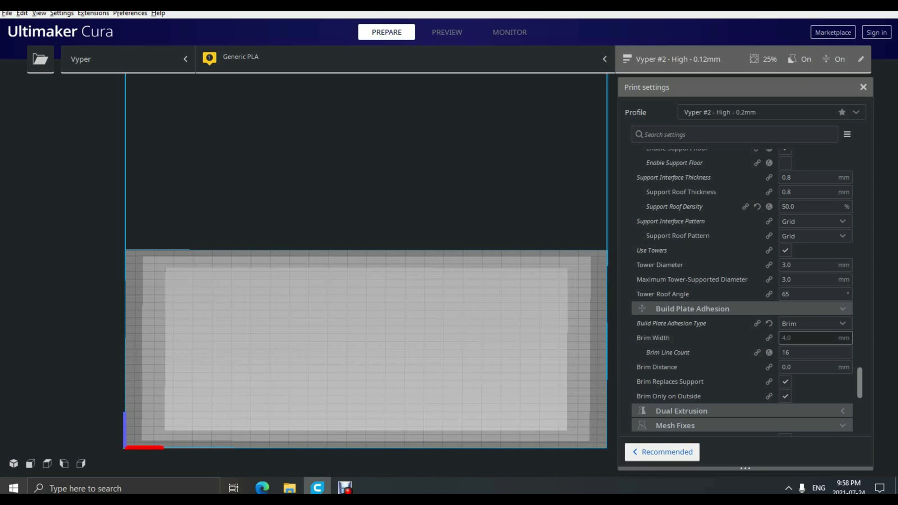
- Disable Spiralize Outer Contour in the special modes settings
{"action": "scroll", "coordinate": [743, 294], "scroll_direction": "down", "scroll_amount": 3}
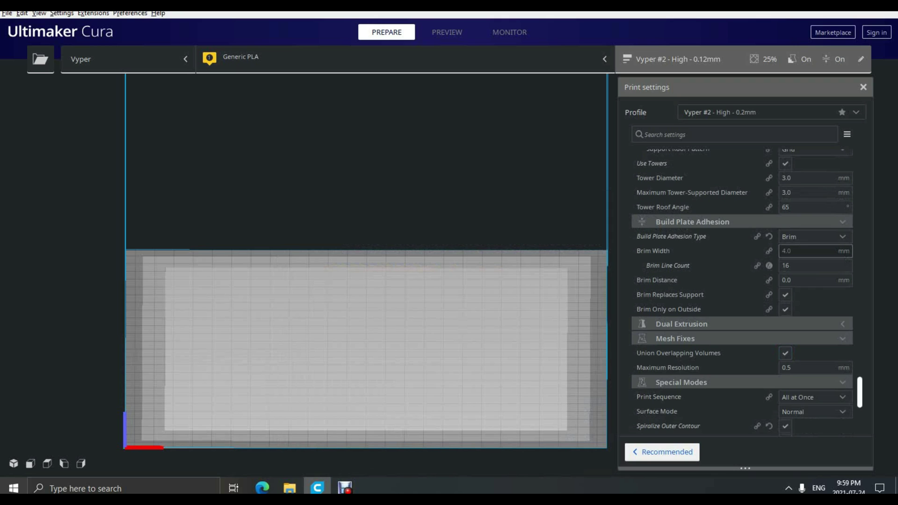
{"action": "scroll", "coordinate": [742, 291], "scroll_direction": "down", "scroll_amount": 1}
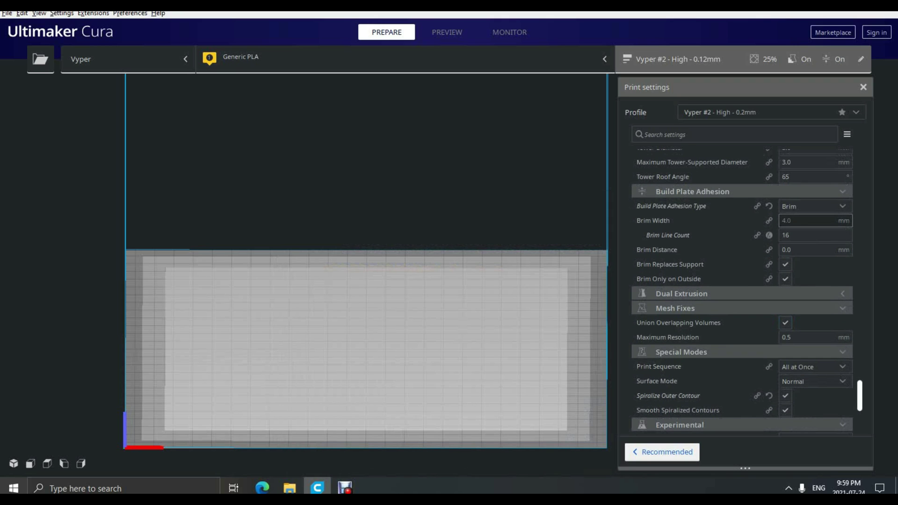
{"action": "scroll", "coordinate": [785, 395], "scroll_direction": "down", "scroll_amount": 1}
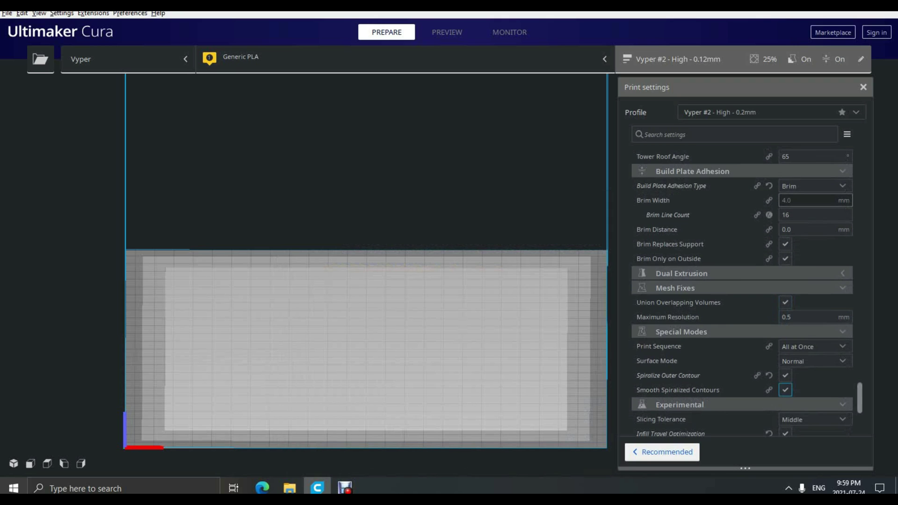
{"action": "left_click", "coordinate": [785, 376]}
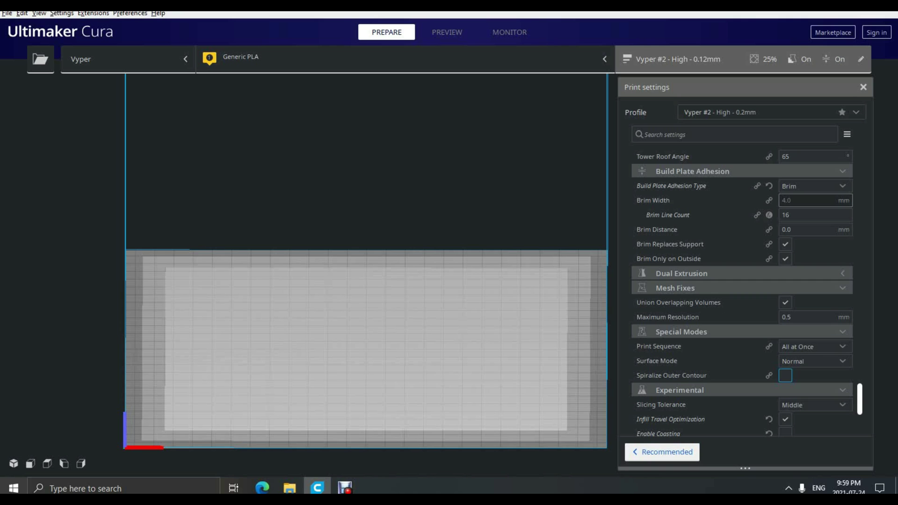
- Set the Overhanging Wall Speed to 80% in the experimental settings
{"action": "scroll", "coordinate": [742, 293], "scroll_direction": "down", "scroll_amount": 2}
{"action": "scroll", "coordinate": [742, 293], "scroll_direction": "down", "scroll_amount": 6}
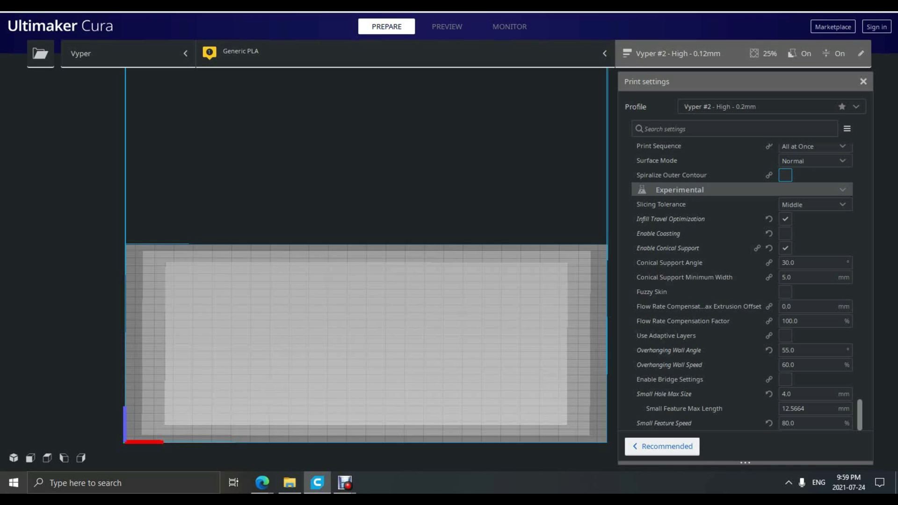
{"action": "left_click", "coordinate": [814, 365]}
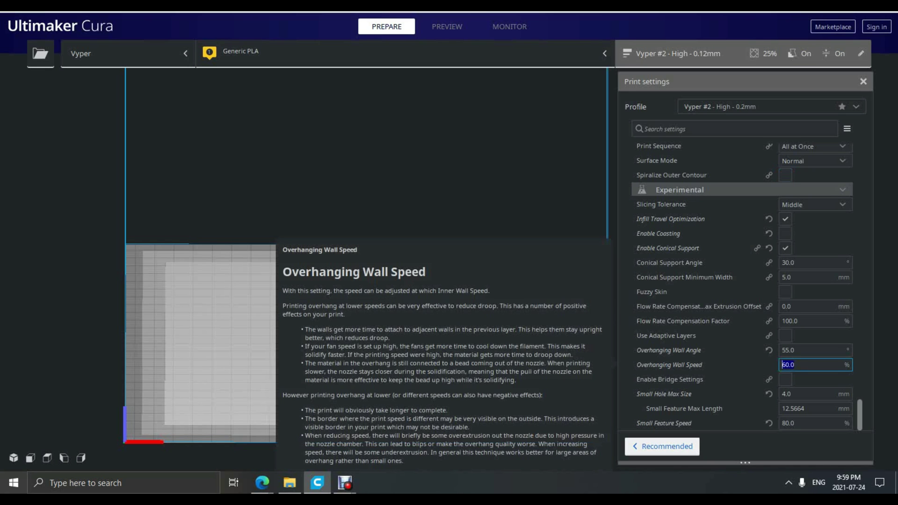
{"action": "type", "text": "80"}
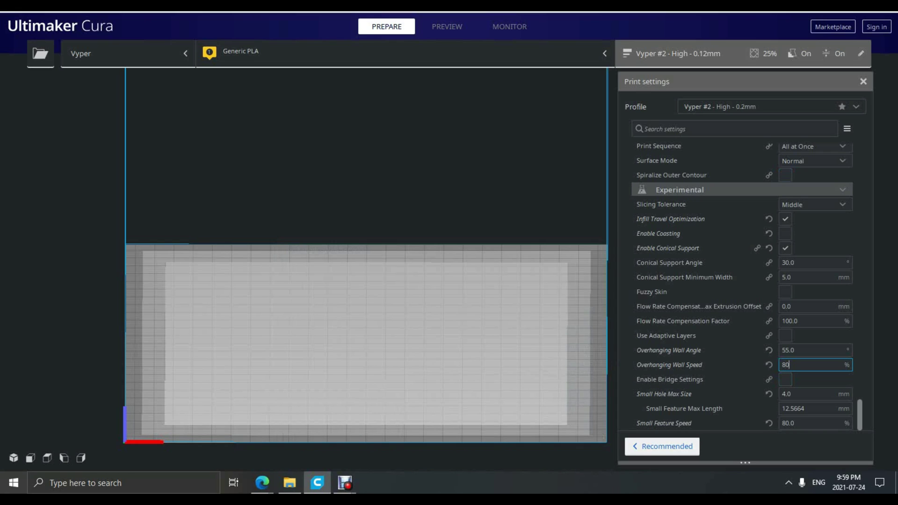
{"action": "key", "text": "Return"}
{"action": "scroll", "coordinate": [367, 255], "scroll_direction": "down", "scroll_amount": 1}
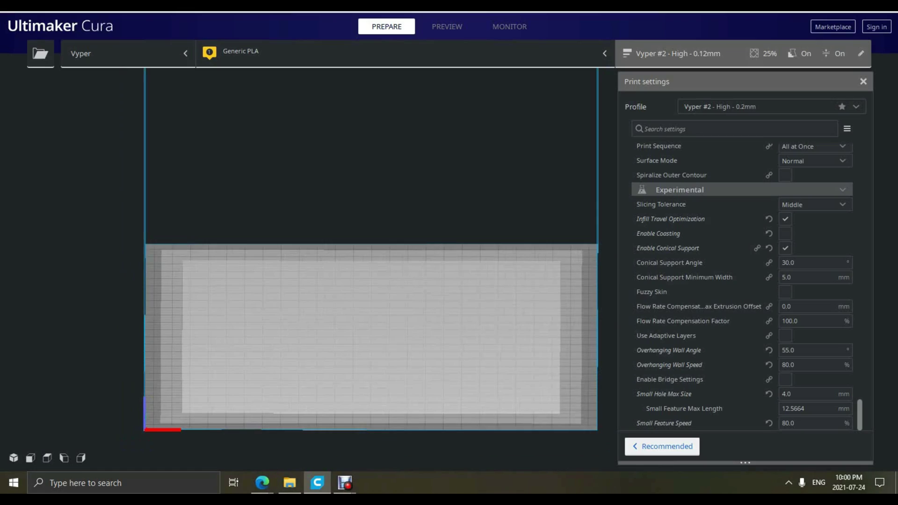